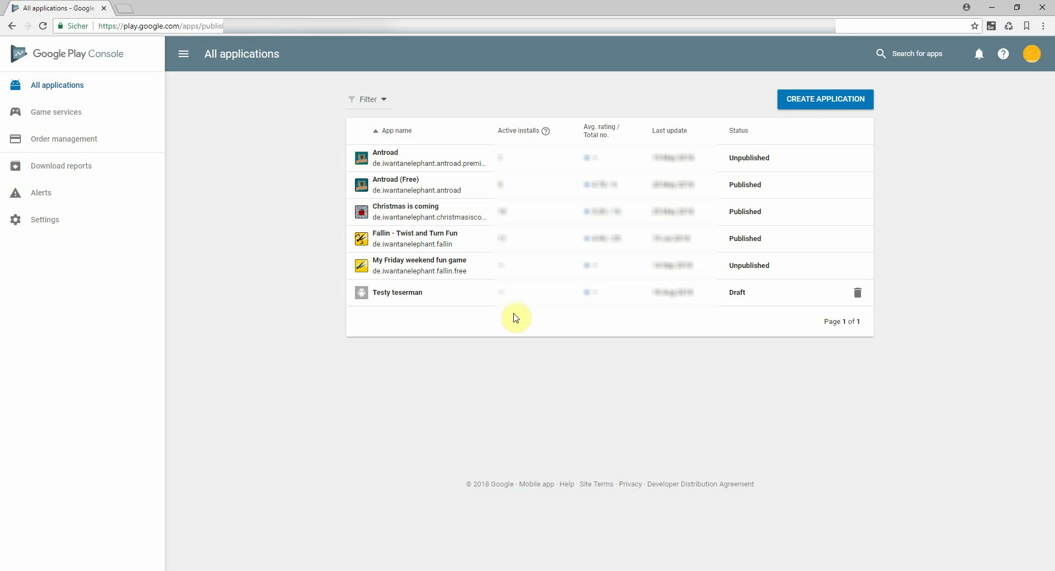
From Settings > API access, go to the Cloud service accounts page for 'Translate Roman API'.
left_click(53, 227)
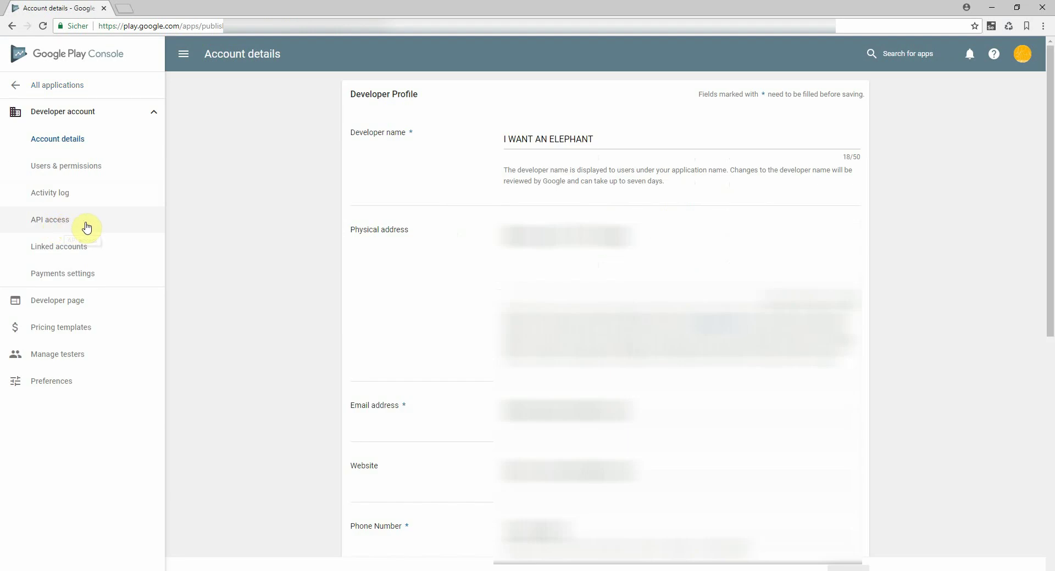
left_click(85, 225)
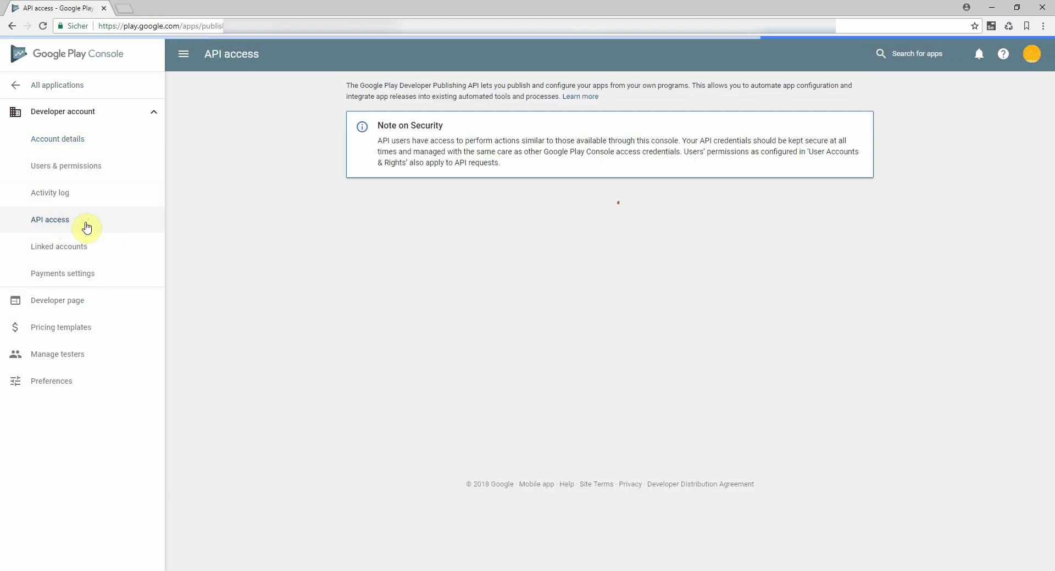
scroll(571, 409, "down", 5)
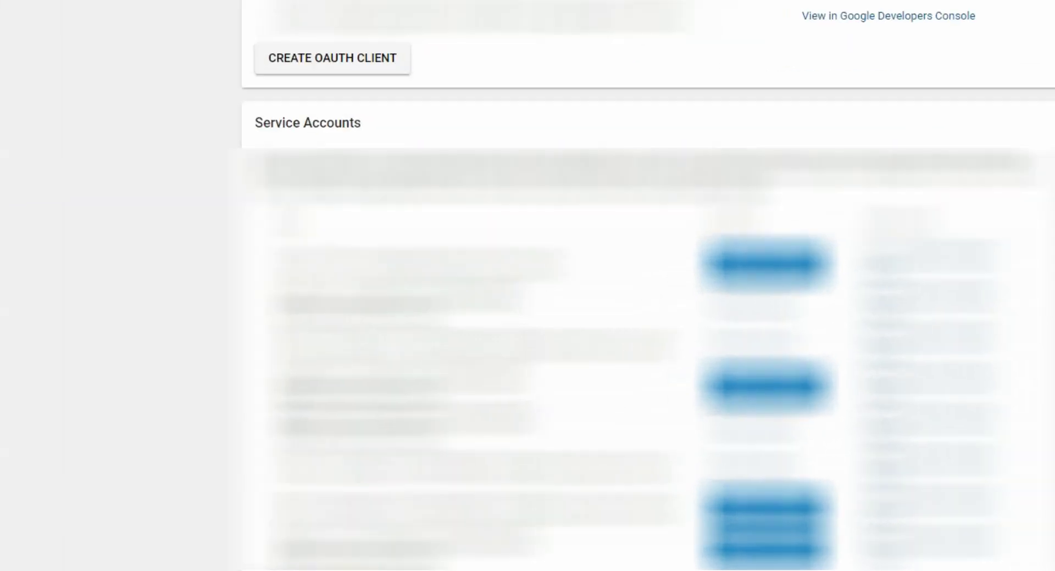
left_click(413, 504)
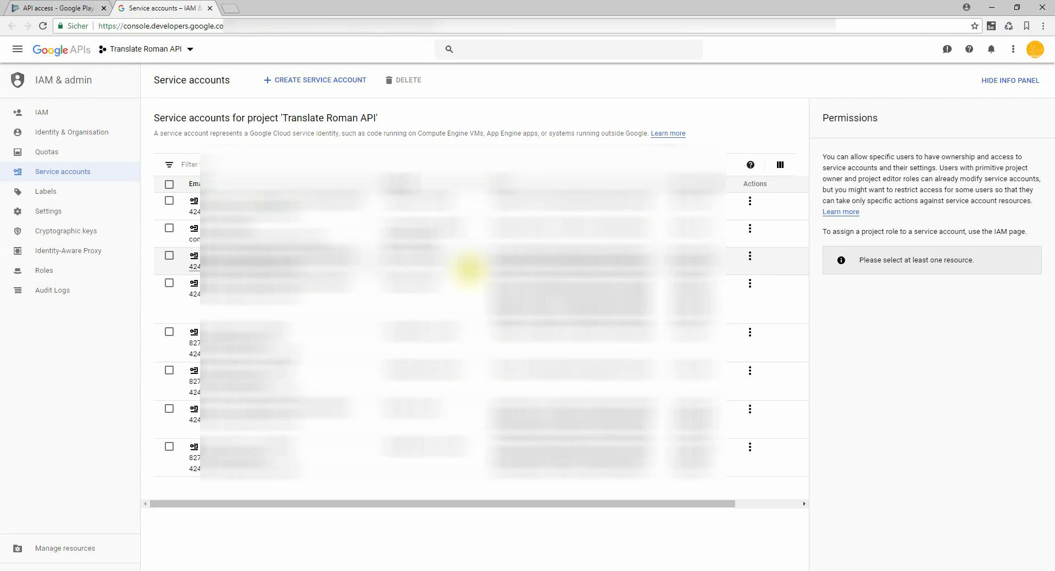
Create the service account 'My new service account for demo' with the Project > Editor role.
left_click(306, 85)
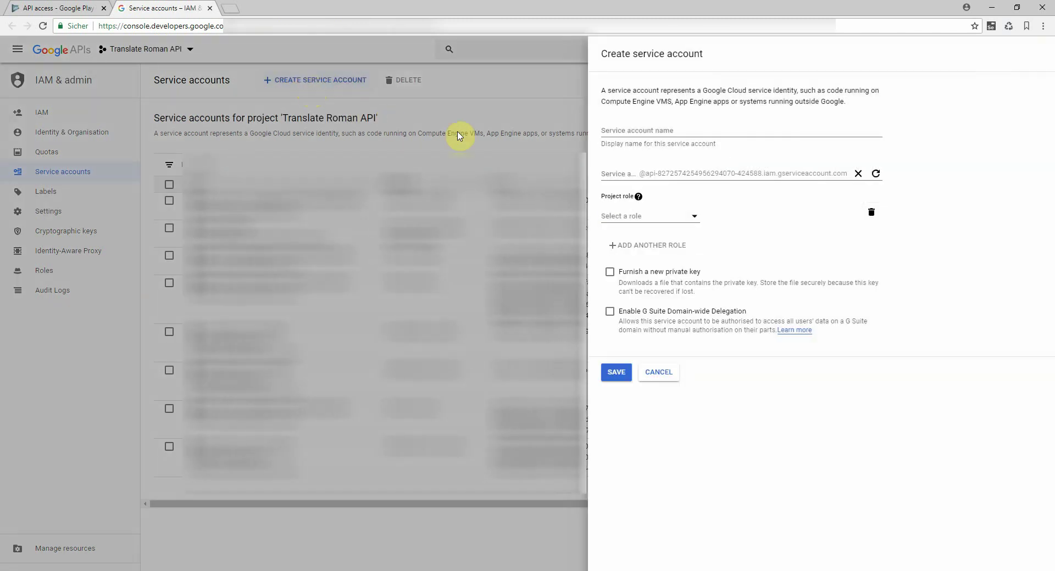
left_click(679, 131)
type("My new")
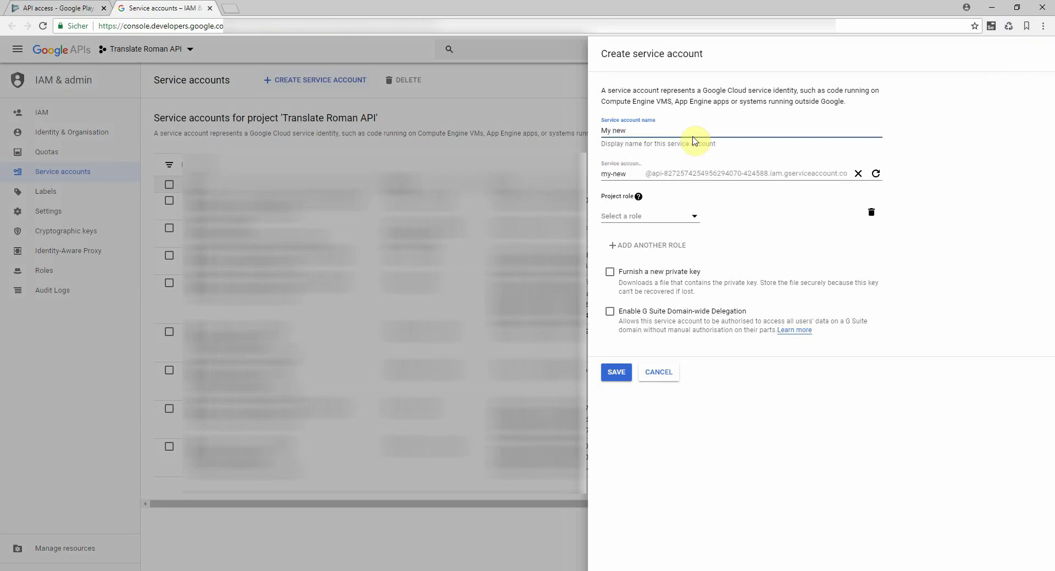
type(" service a")
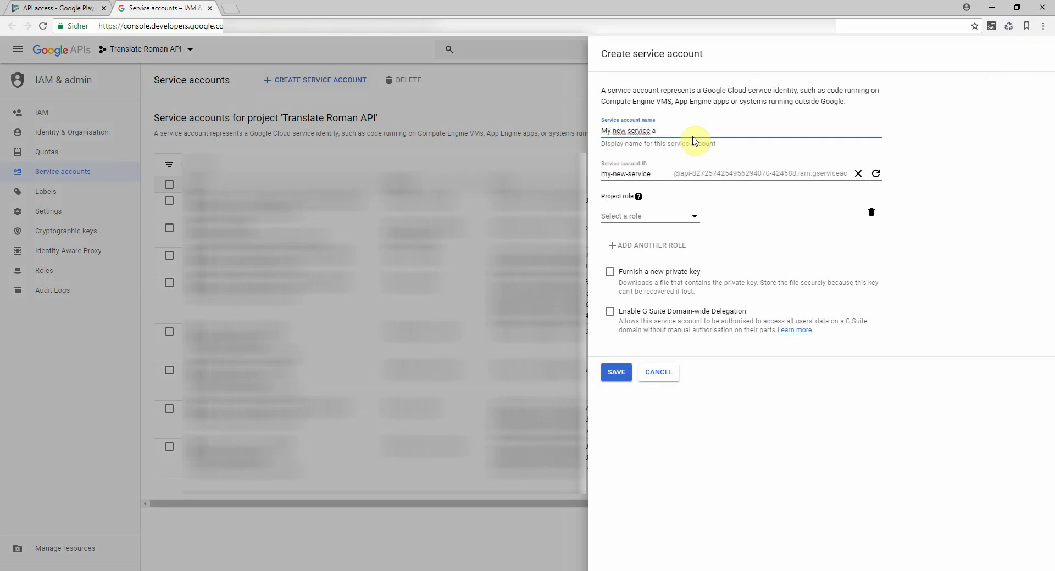
type("ccount fo")
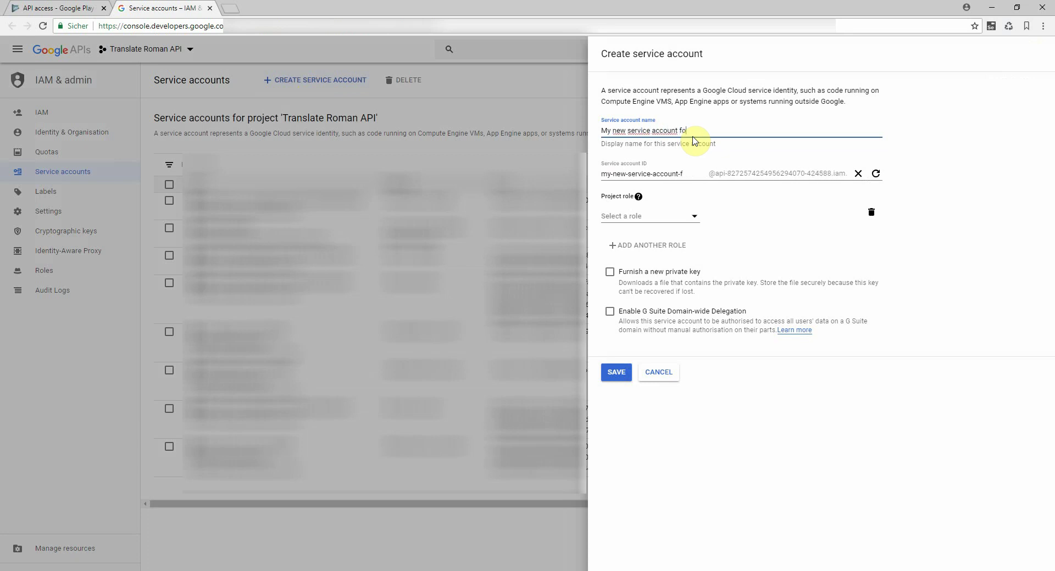
type("r demo")
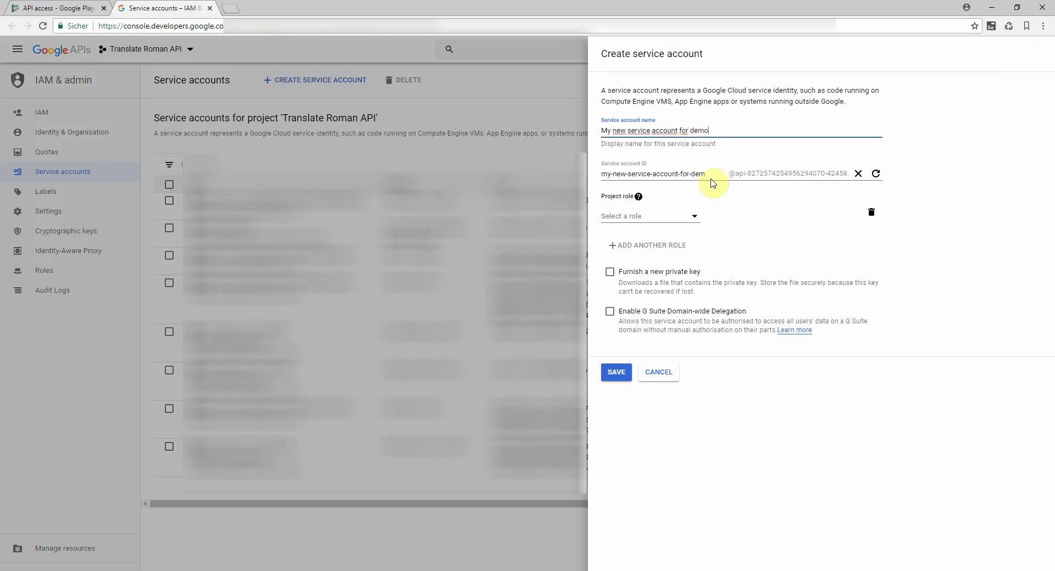
left_click(692, 215)
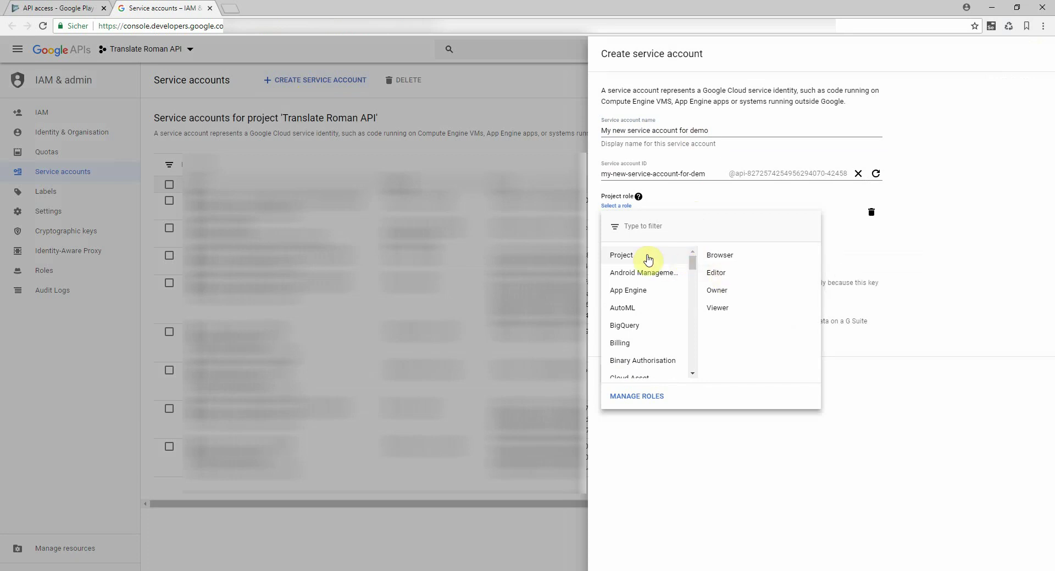
left_click(717, 274)
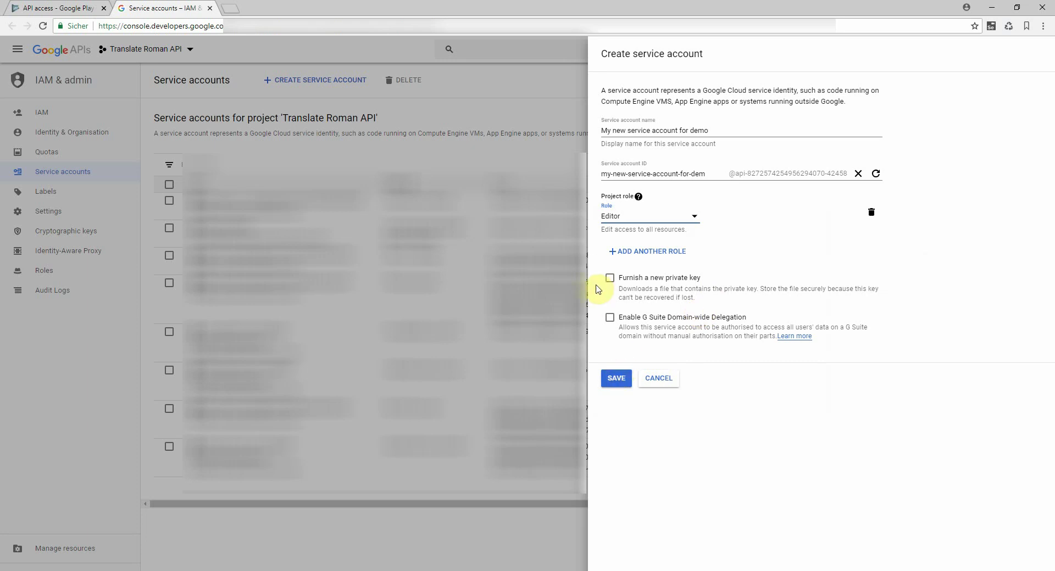
left_click(631, 382)
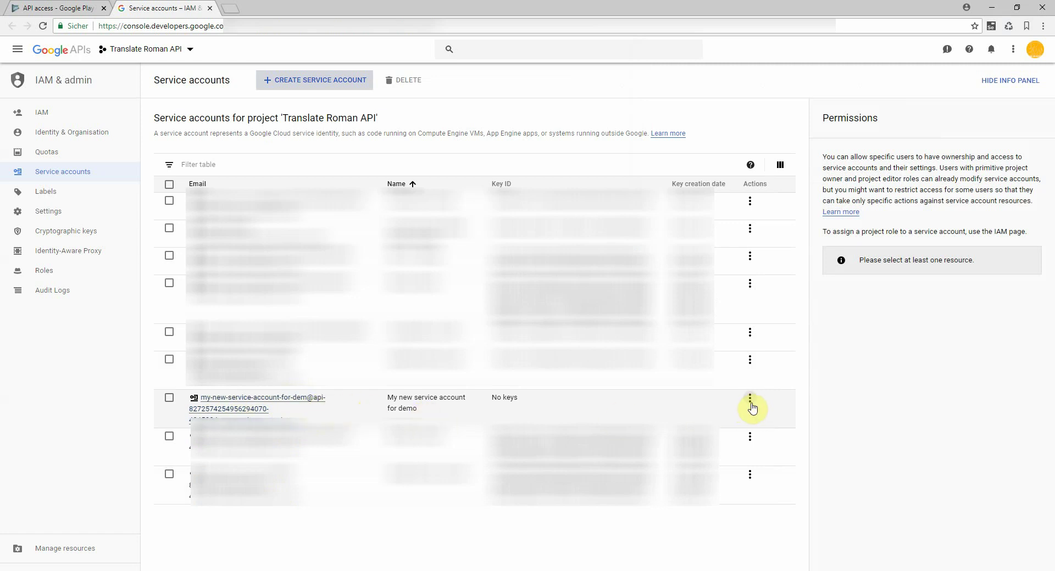
Create and download a JSON private key for 'My new service account for demo'.
left_click(750, 400)
left_click(778, 454)
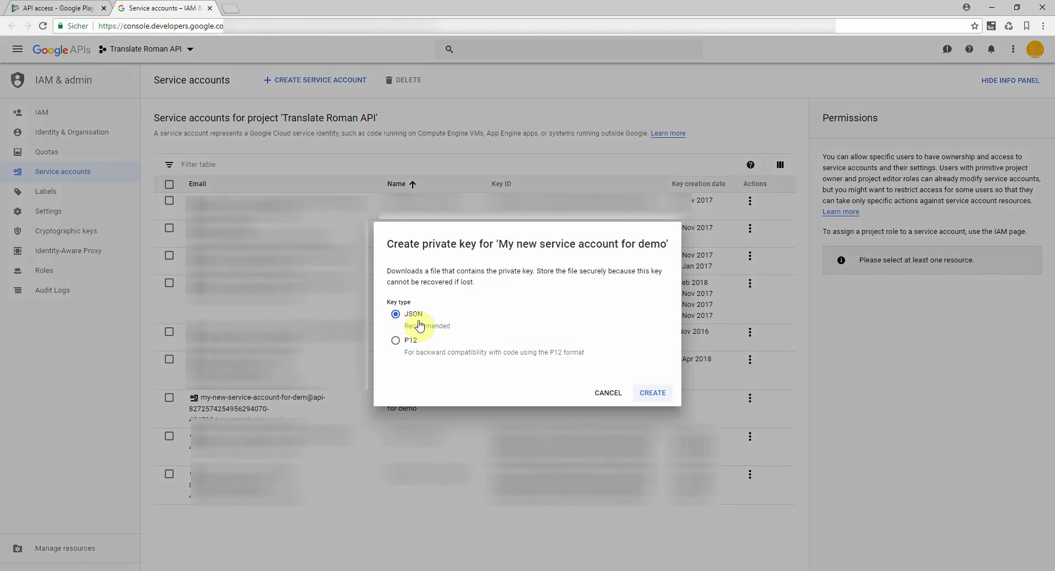
left_click(653, 393)
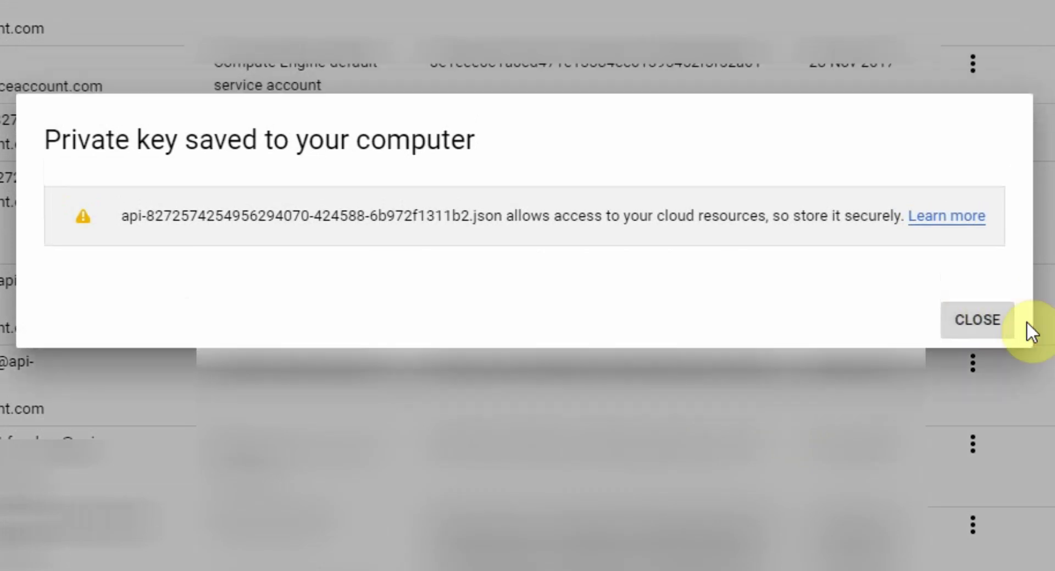
left_click(977, 330)
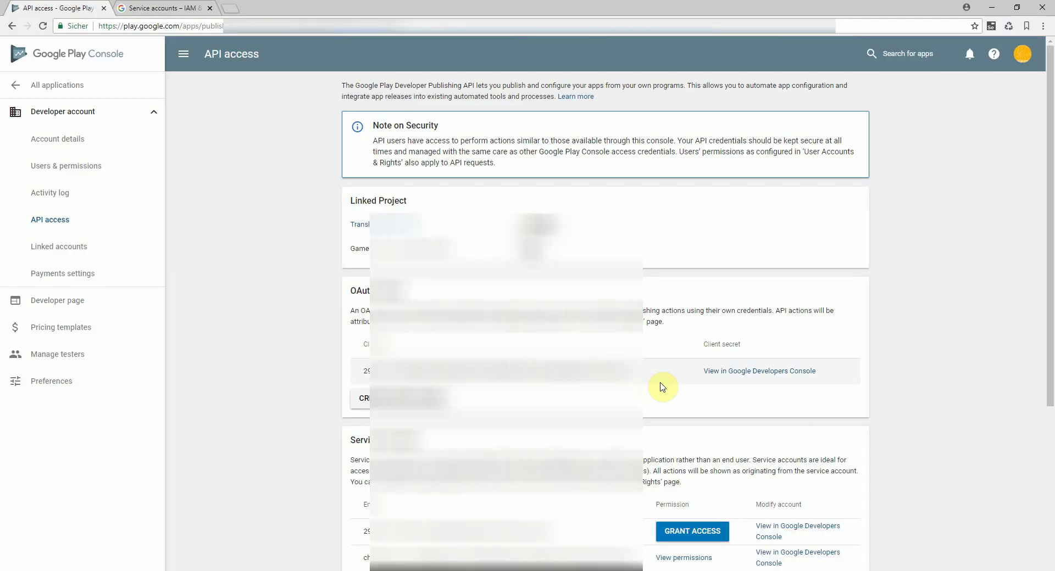
Grant Play Console access to the new service account from the Service accounts list.
scroll(447, 282, "down", 3)
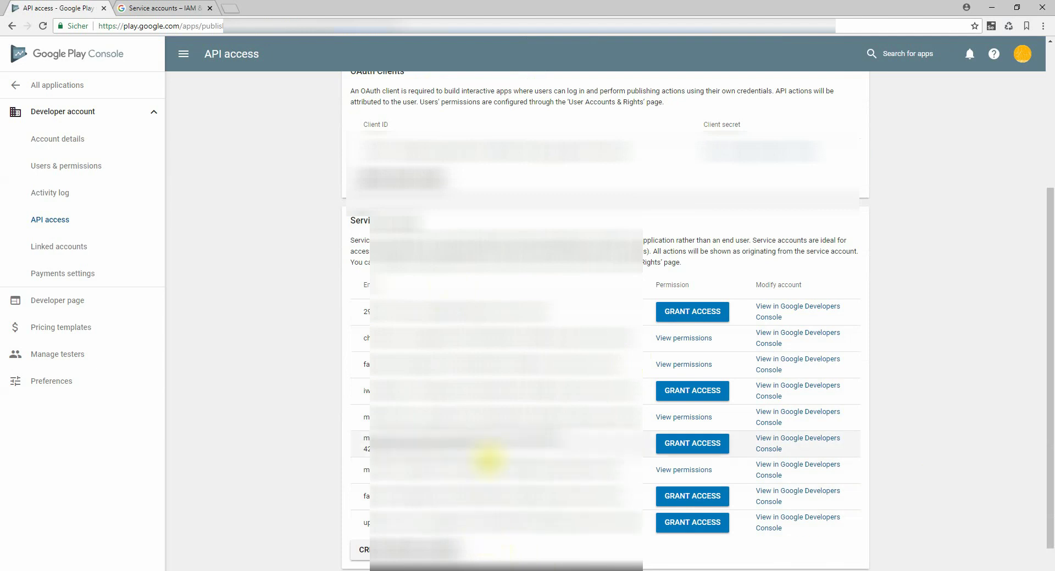
left_click(686, 444)
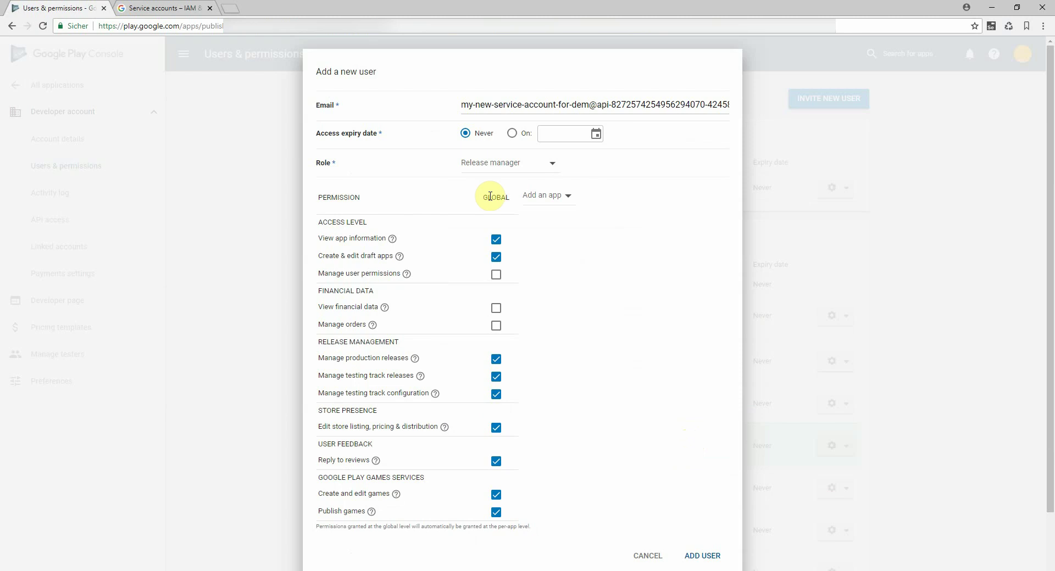
Add the Testy teserman app to the new user's app permissions.
left_click(567, 199)
left_click_drag(641, 261, 646, 286)
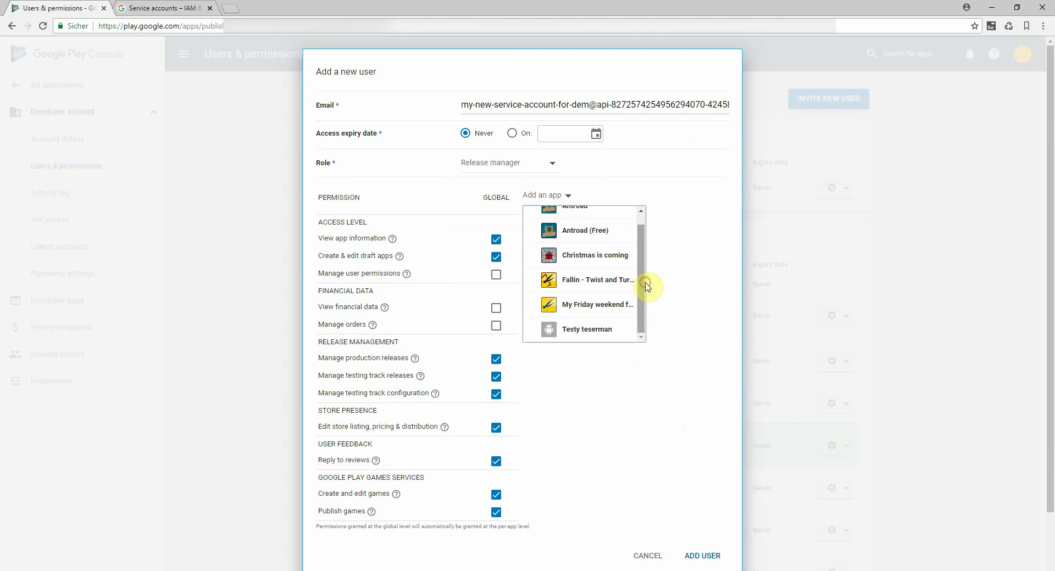
left_click(581, 333)
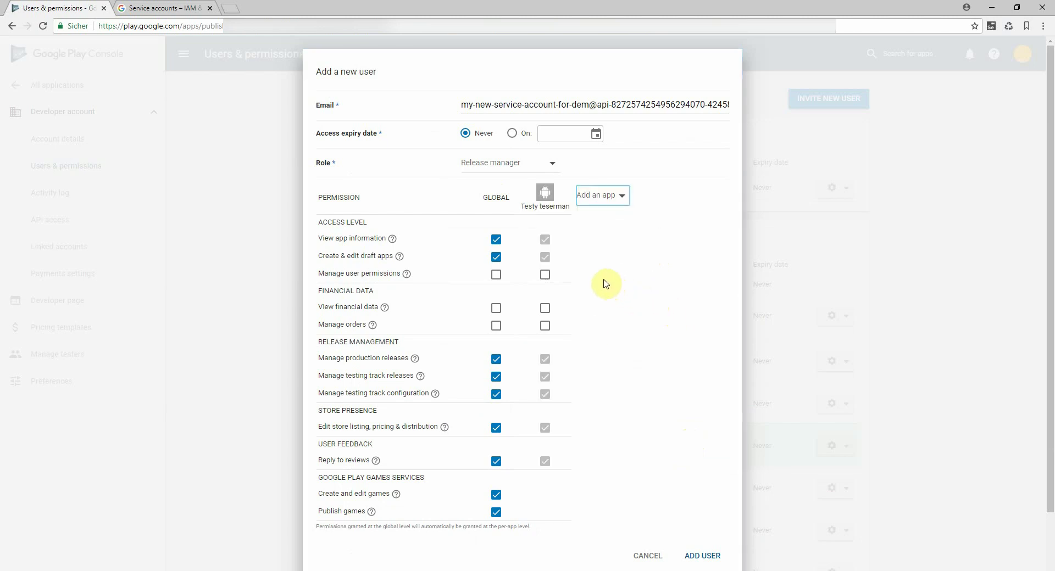
Uncheck every Global permission, from viewing app information through publishing games.
left_click(496, 239)
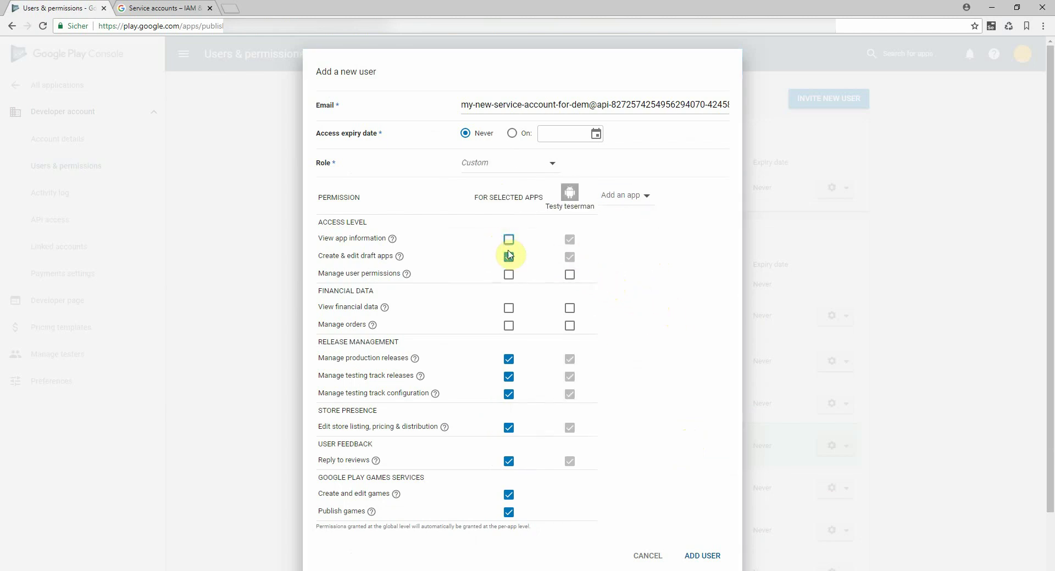
left_click(508, 257)
left_click(509, 359)
left_click(509, 377)
left_click(509, 394)
left_click(509, 428)
left_click(509, 460)
left_click(509, 495)
left_click(508, 512)
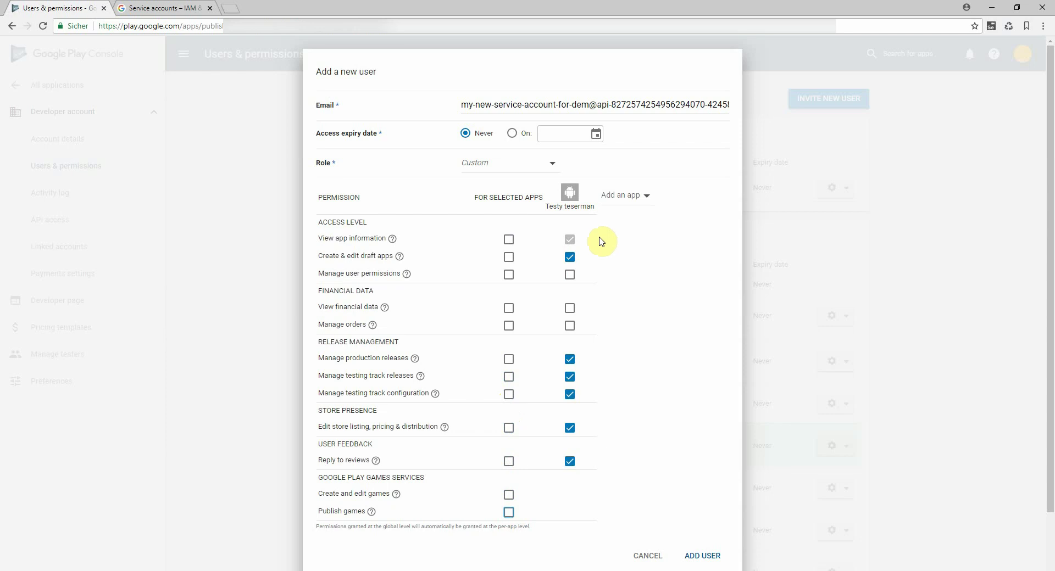
For Testy teserman, revoke draft editing, production and testing releases, testing configuration and review replies.
left_click(579, 246)
left_click(570, 259)
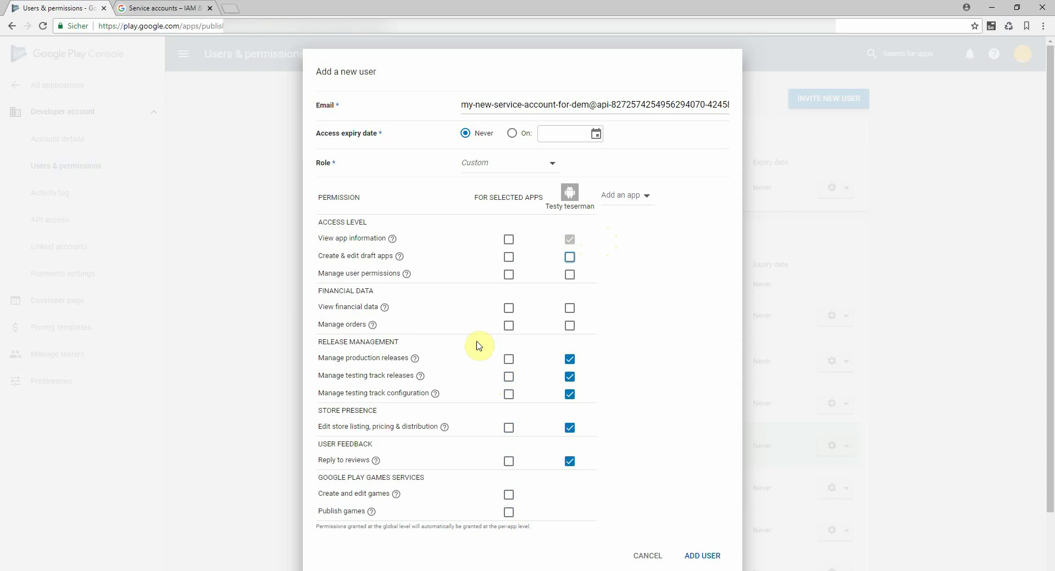
left_click(569, 394)
left_click(570, 376)
left_click(570, 360)
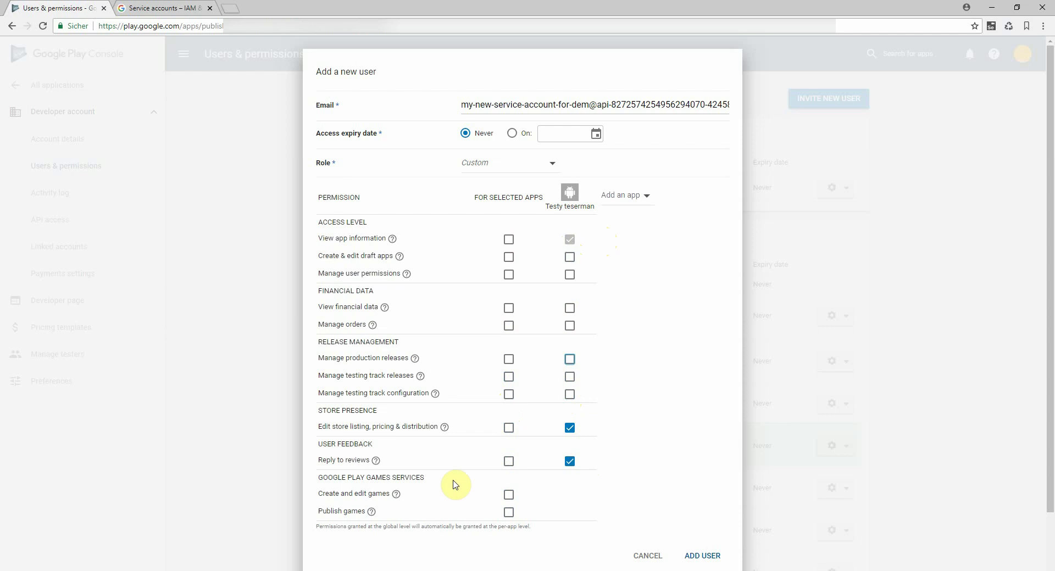
left_click(570, 462)
Save the service account as a new user with Custom access for Testy teserman.
left_click(709, 557)
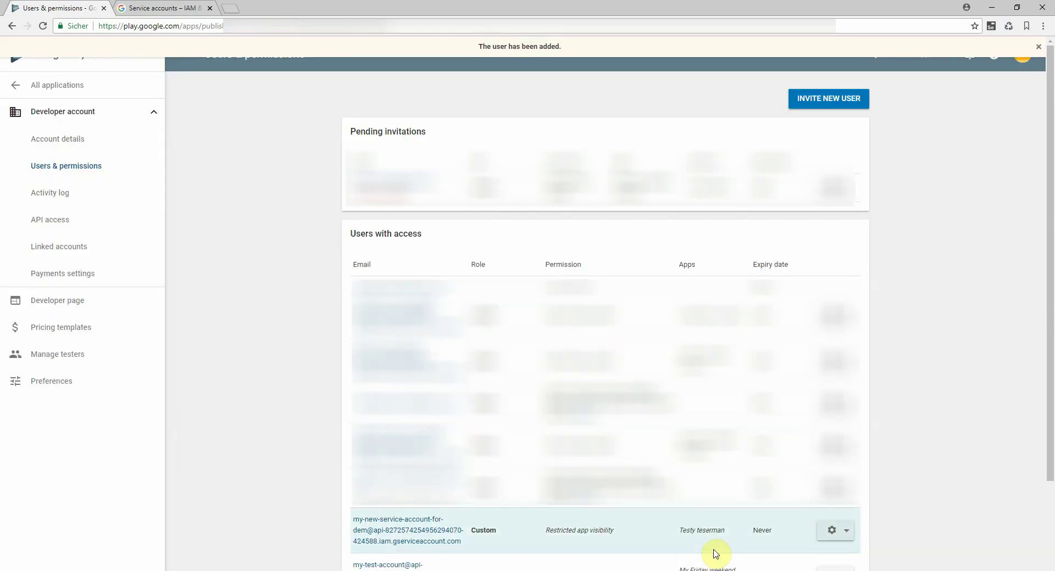